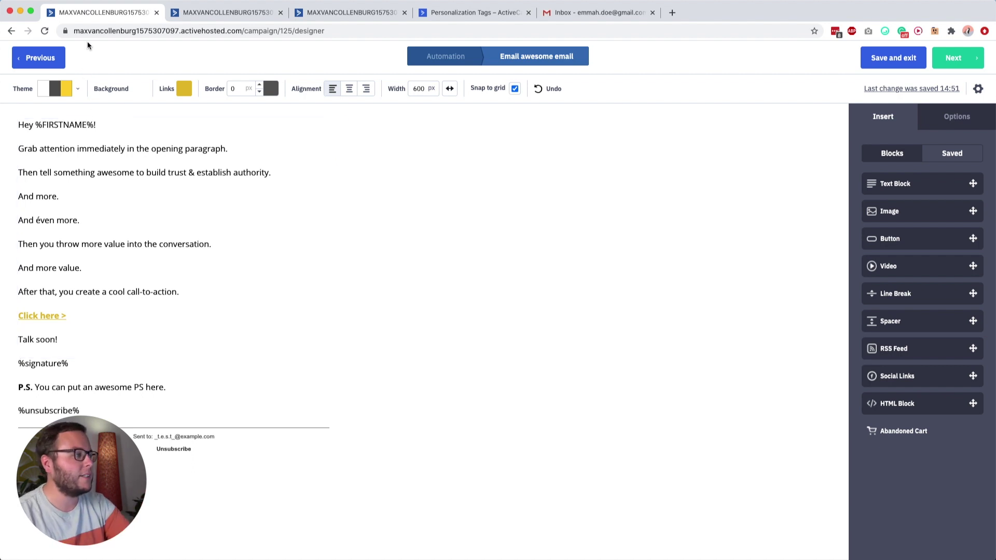
Step: Check the contact's stored first name, then send a test of the email from Settings to Gmail
left_click(198, 15)
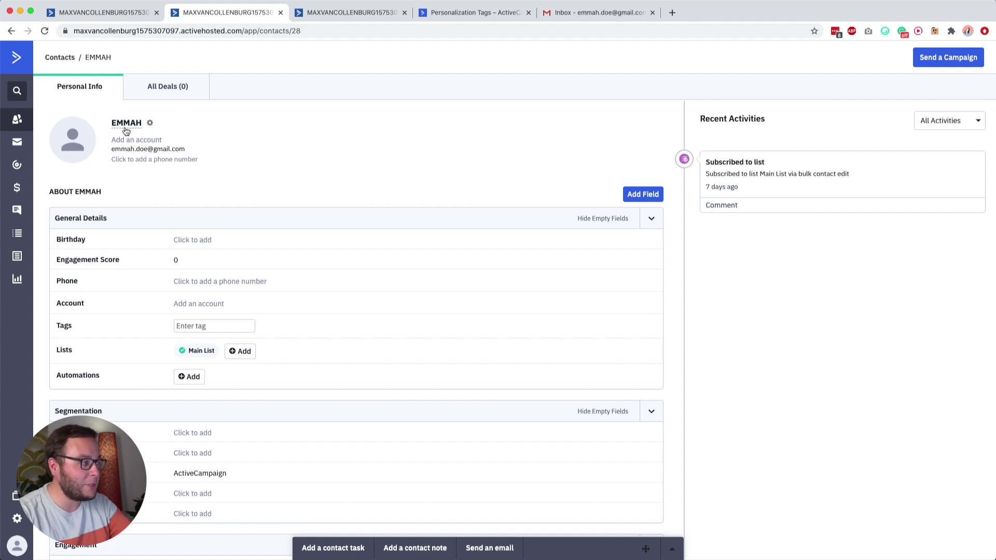
left_click(119, 14)
left_click(978, 89)
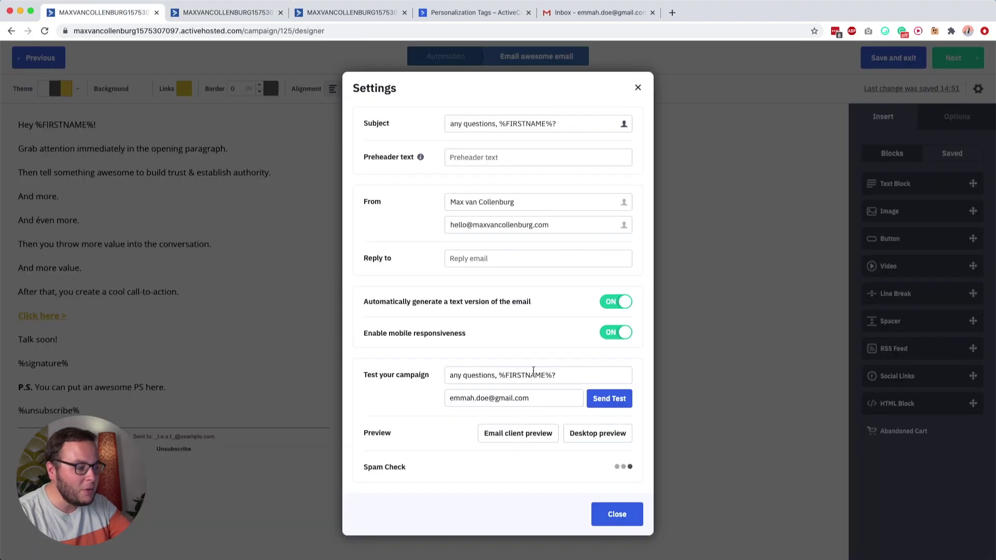
left_click(609, 398)
left_click(601, 13)
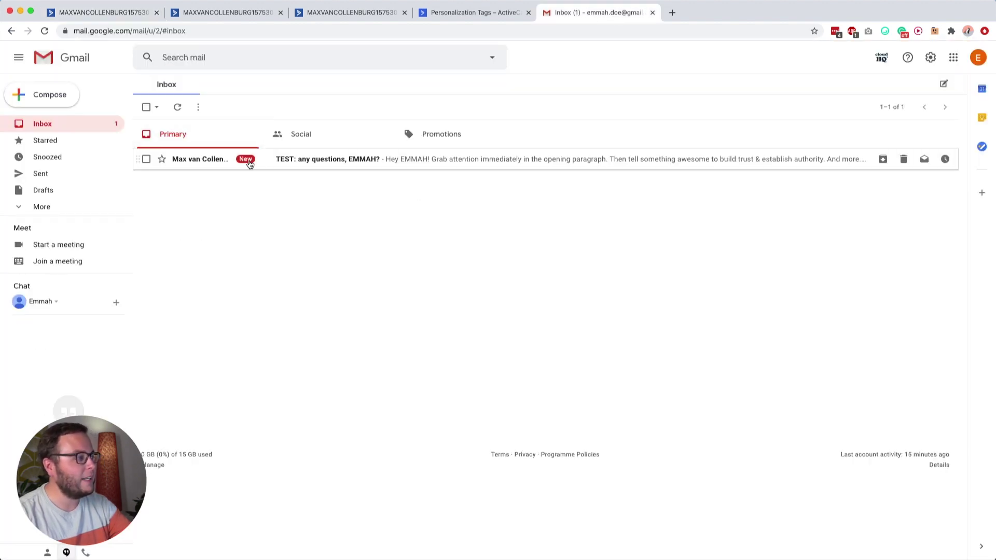
Step: Open the TEST email and inspect the uppercase EMMAH in its subject and 'Hey EMMAH!' greeting
left_click(280, 163)
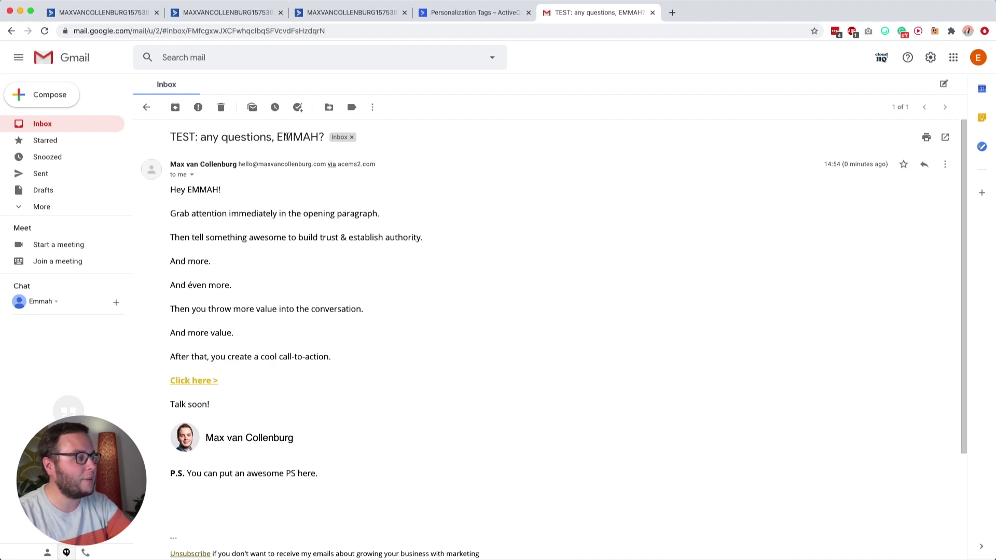
double_click(287, 137)
left_click(234, 203)
left_click_drag(171, 190, 220, 190)
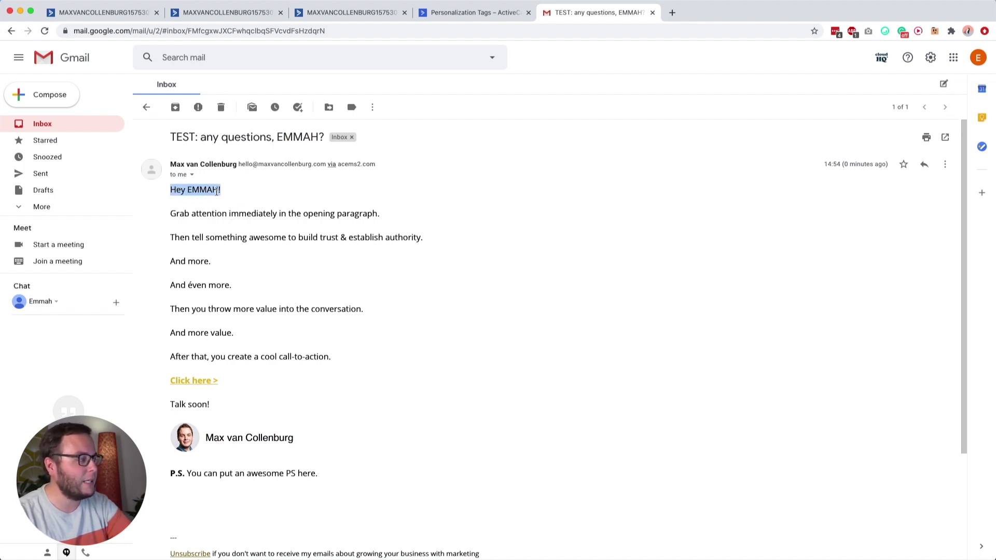
left_click(226, 191)
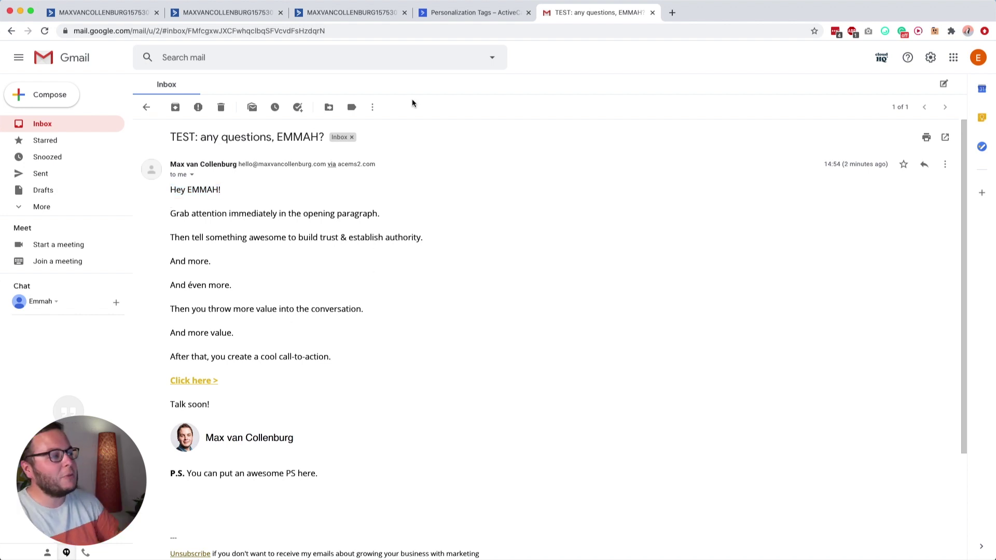
Step: Read the 'How to modify personalization tags' heading and its FIRSTNAME|UPPERFIRST example tag
left_click(461, 16)
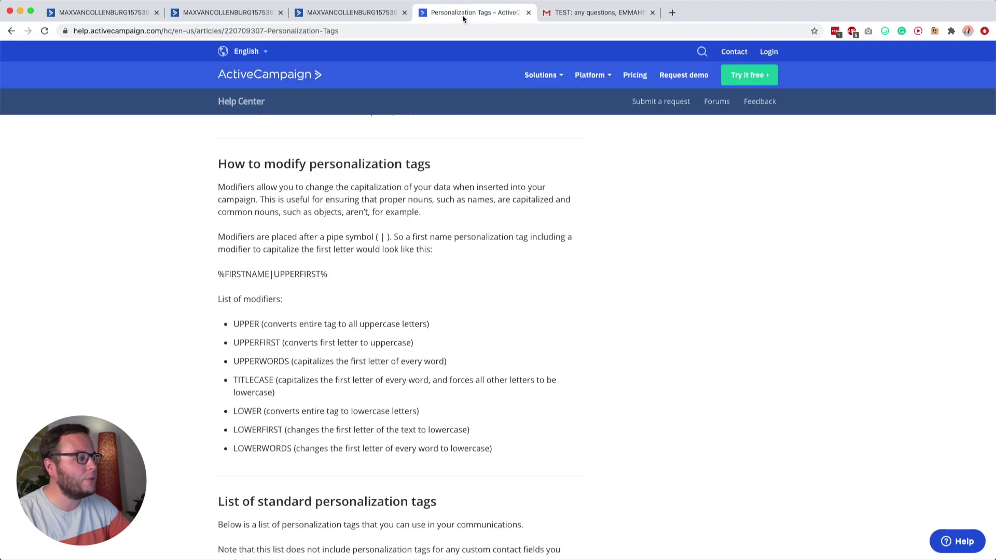
double_click(280, 164)
left_click_drag(310, 165, 426, 164)
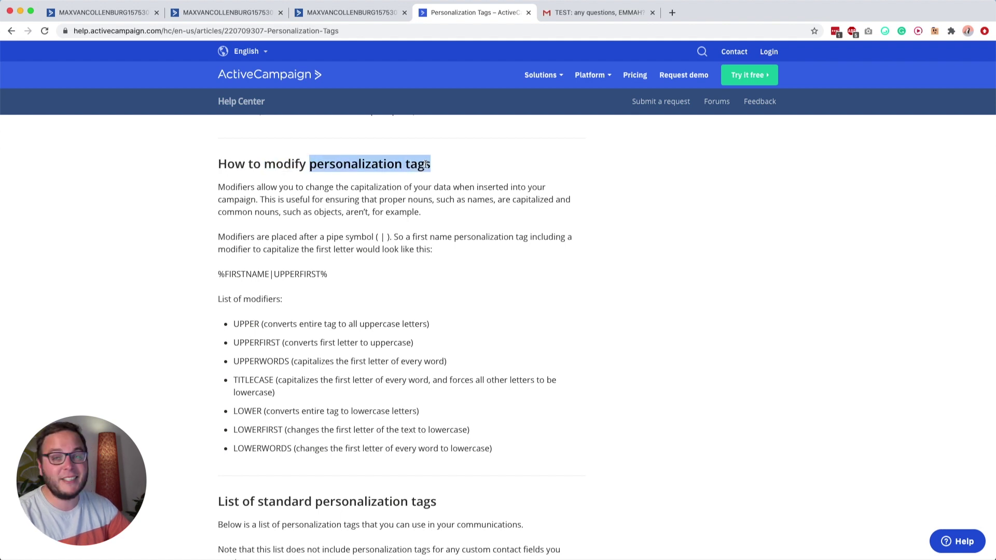
left_click(268, 312)
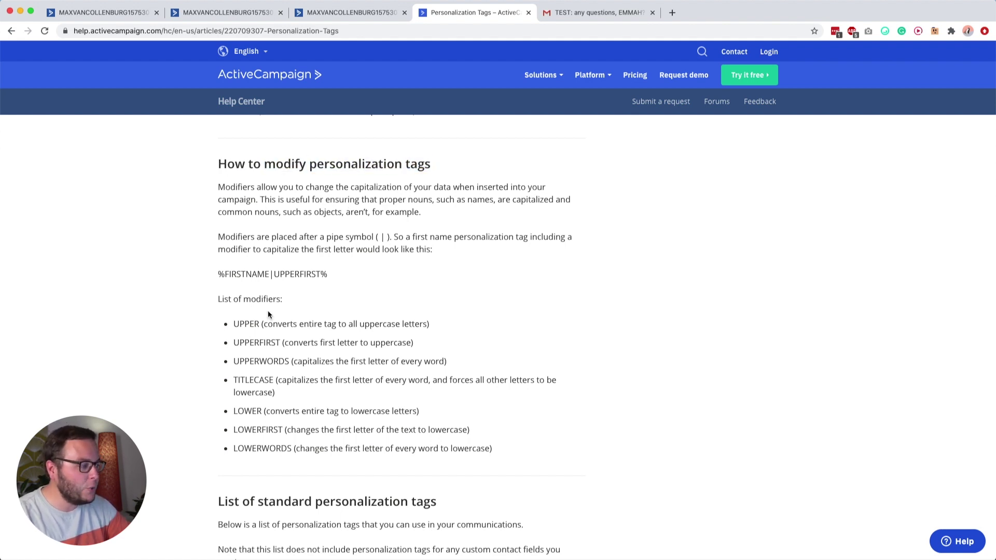
double_click(297, 276)
double_click(252, 275)
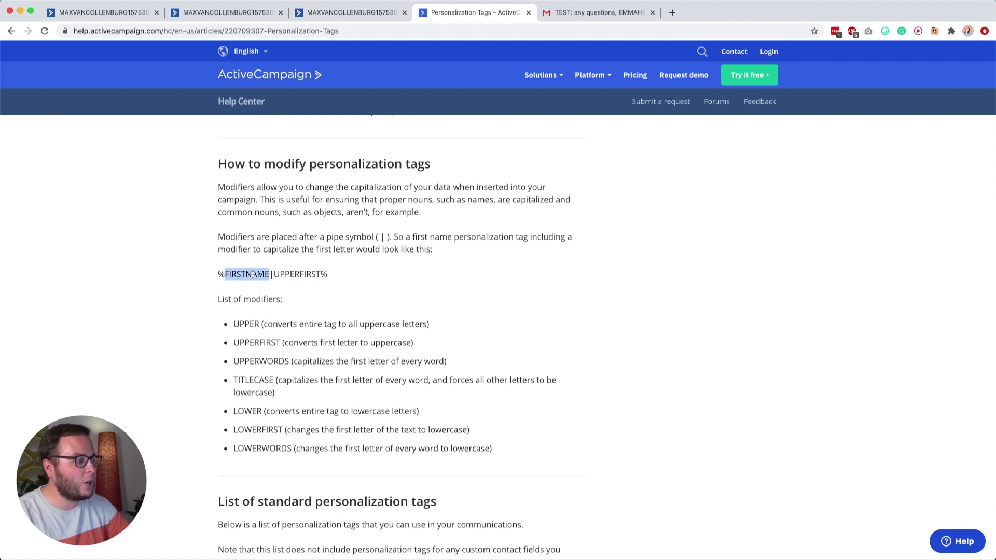
left_click(258, 291)
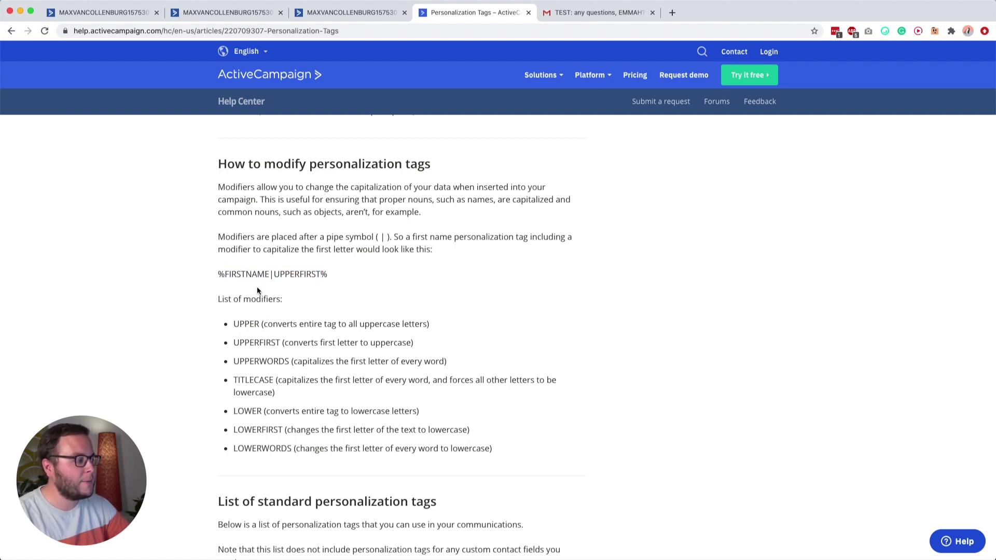
double_click(231, 274)
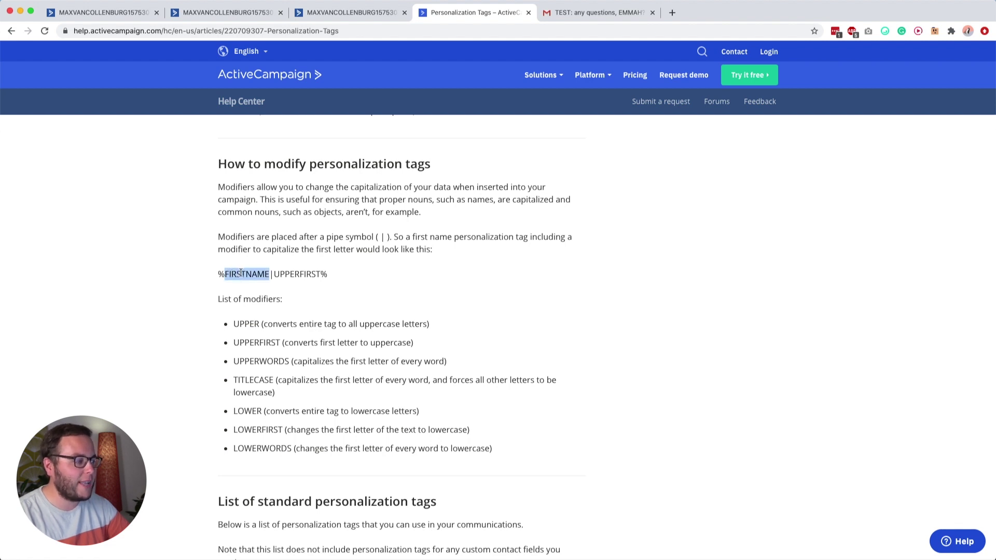
left_click(255, 273)
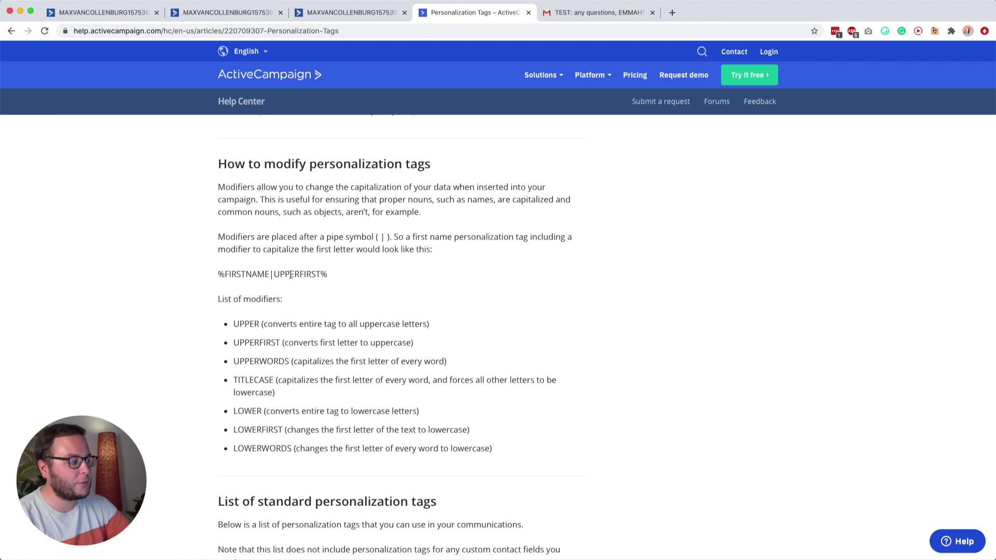
double_click(300, 274)
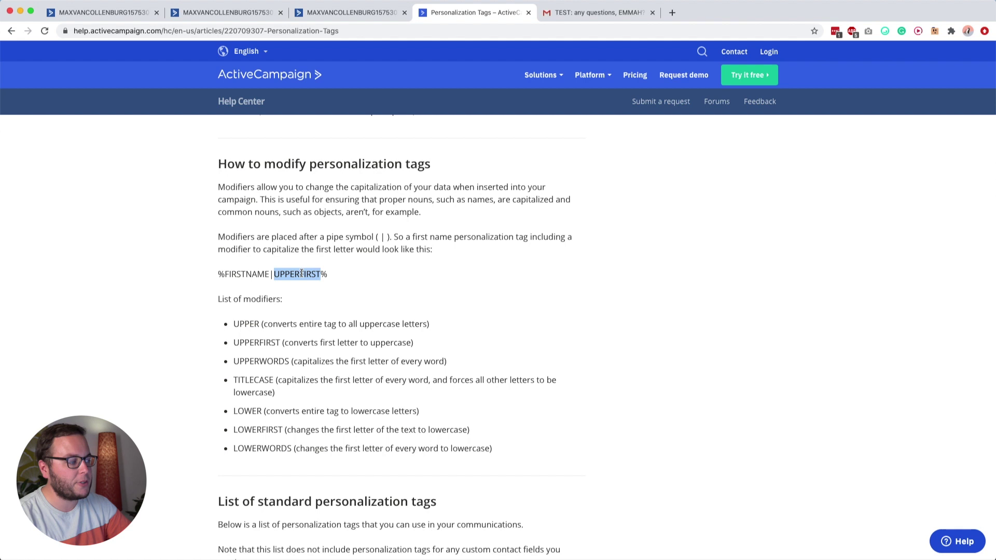
Step: Read the UPPERFIRST and TITLECASE entries and descriptions in the modifier list
double_click(249, 343)
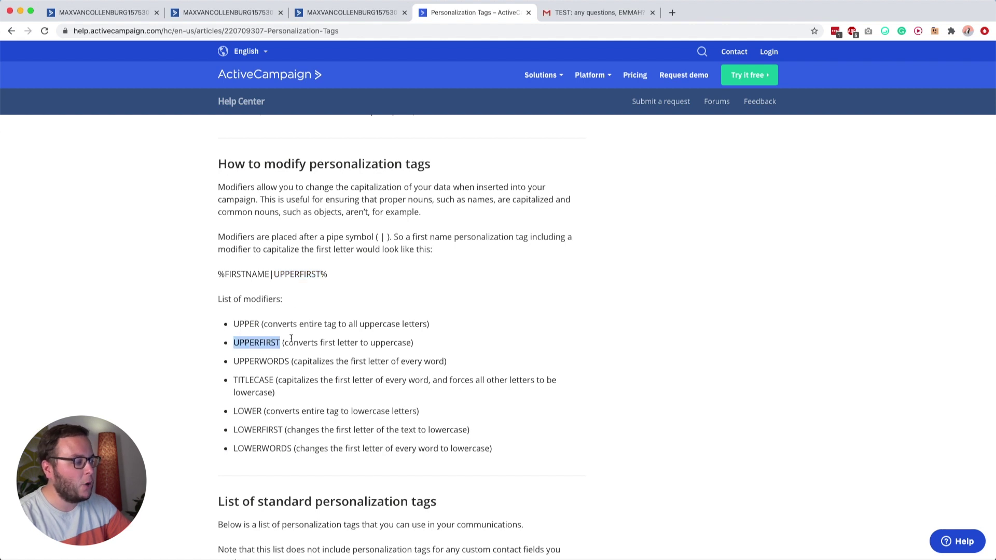
left_click_drag(318, 342, 379, 340)
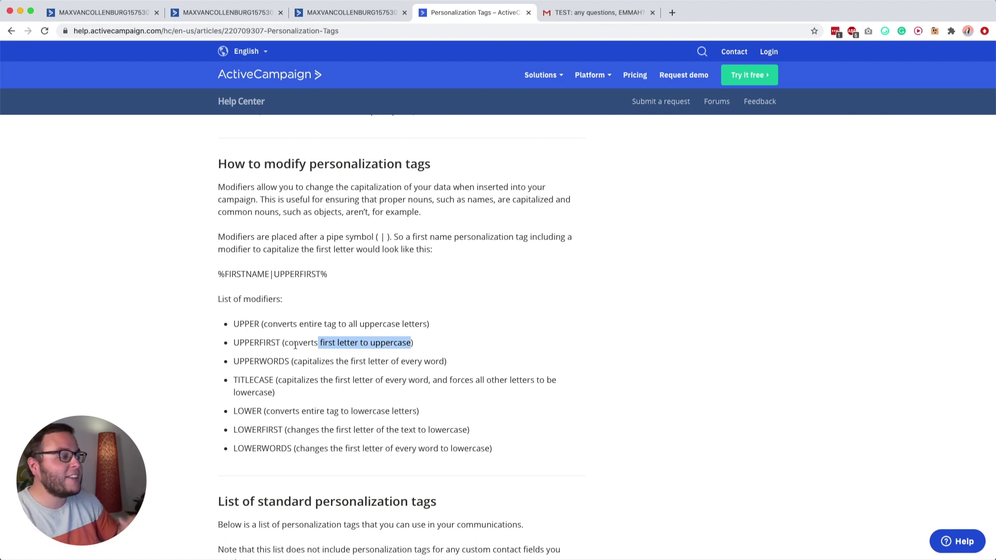
double_click(255, 343)
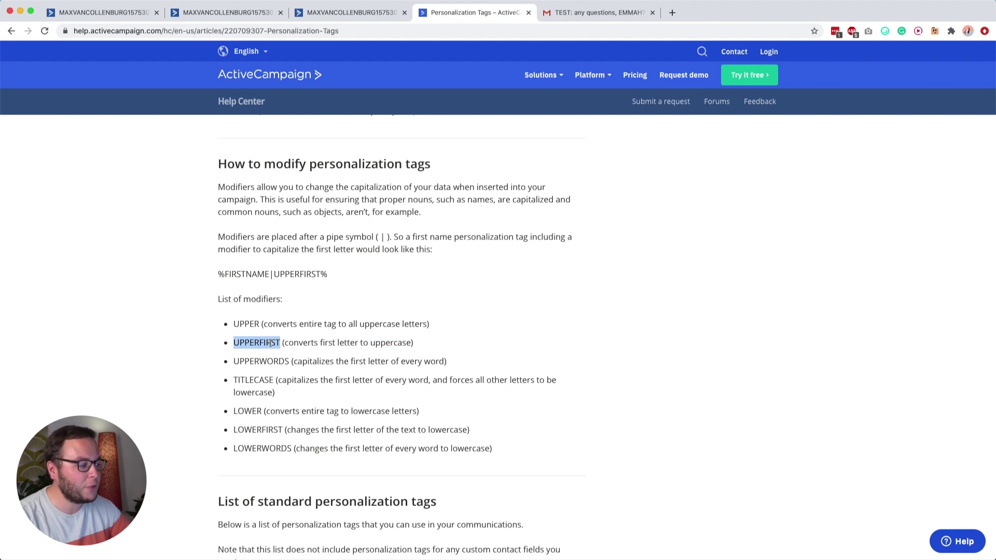
double_click(248, 380)
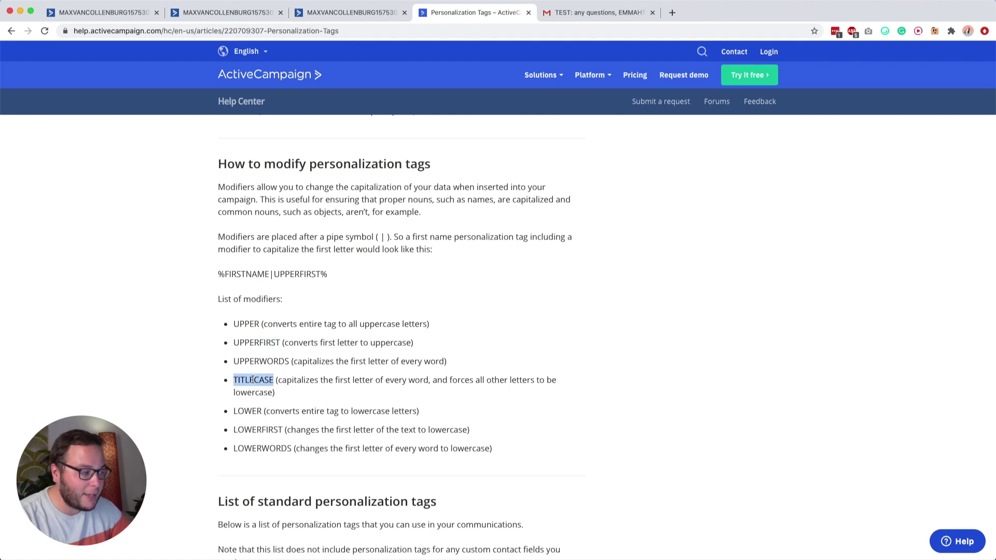
double_click(294, 380)
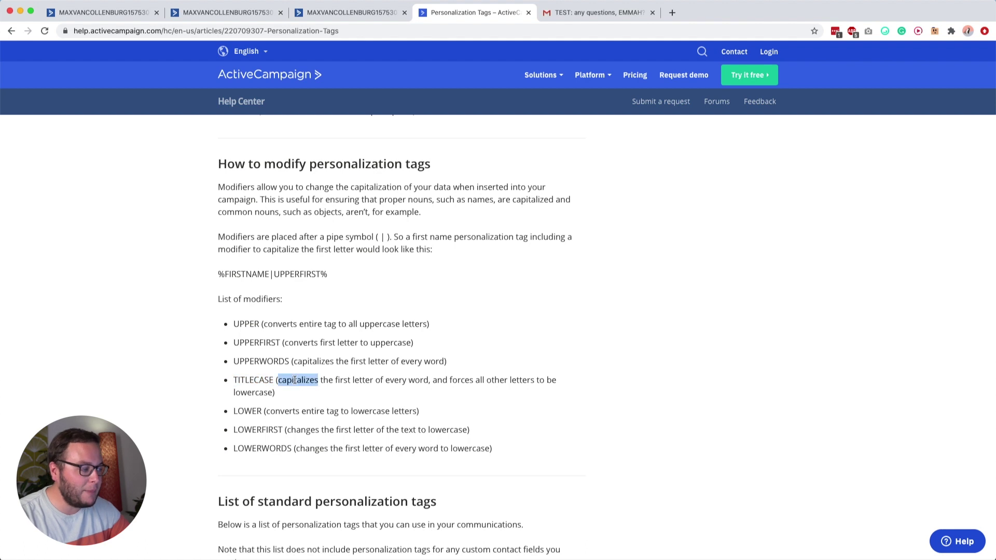
mouse_move(319, 380)
left_mouse_down()
mouse_move(542, 378)
mouse_move(357, 390)
left_mouse_up()
left_click(249, 378)
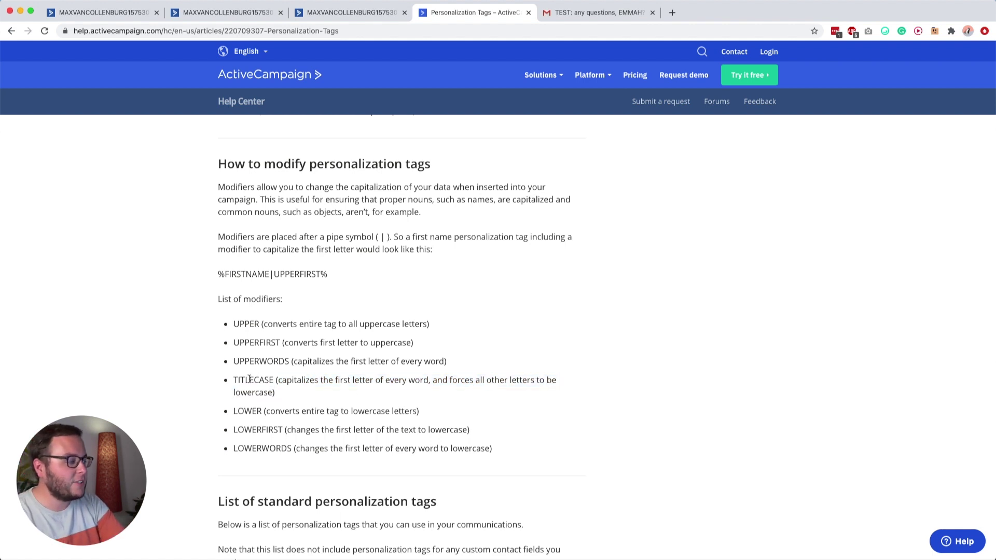
Step: Change the greeting tag to %FIRSTNAME|TITLECASE% in the email designer
double_click(252, 380)
left_click(282, 337)
left_click(101, 12)
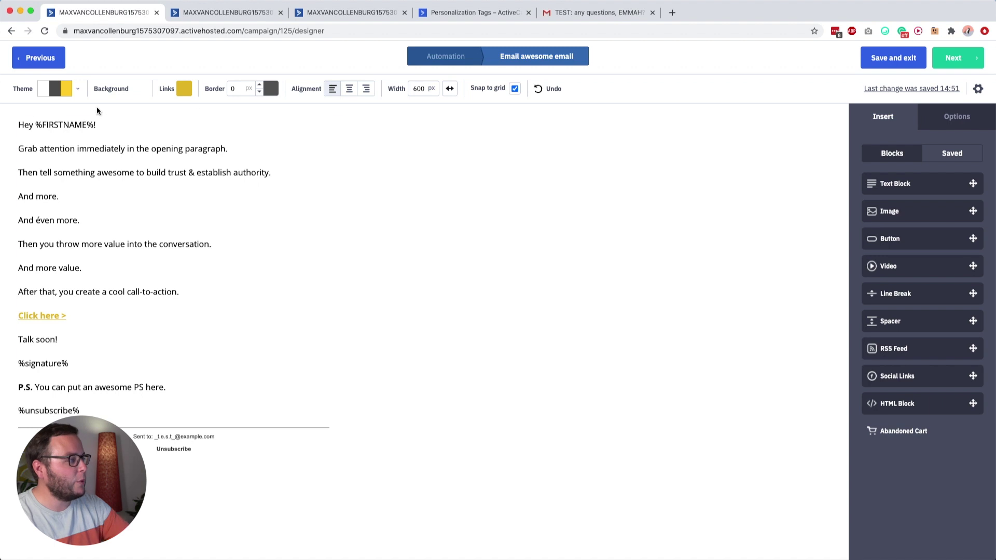
mouse_move(155, 233)
left_click(88, 125)
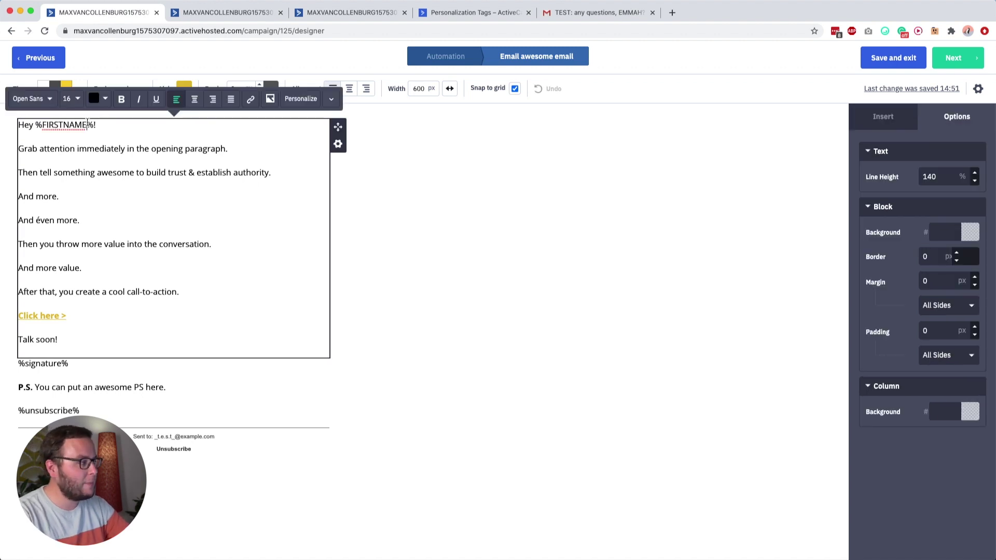
type("TITLECASE")
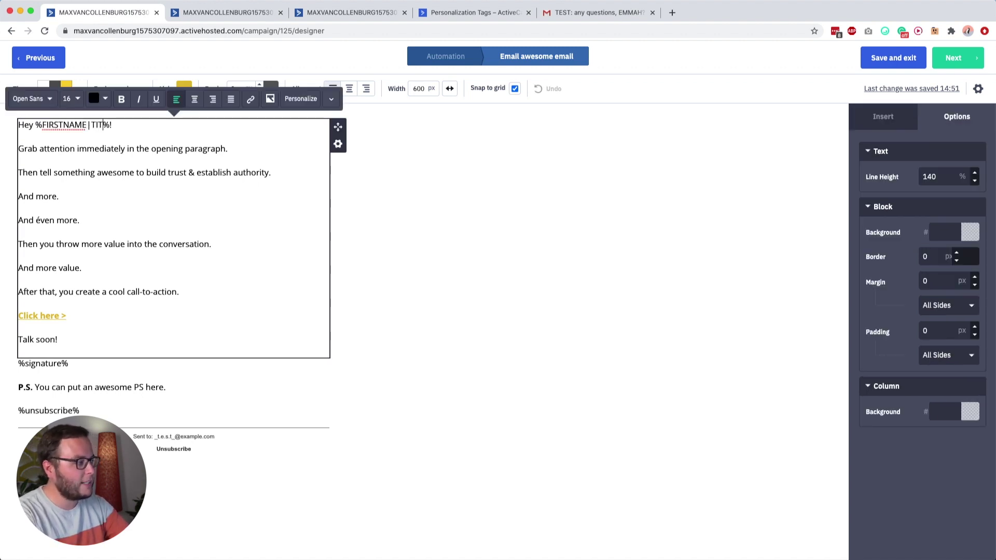
left_click(467, 229)
Step: Send a fresh test email and delete the previous test from the Gmail inbox
left_click(978, 88)
left_click(605, 397)
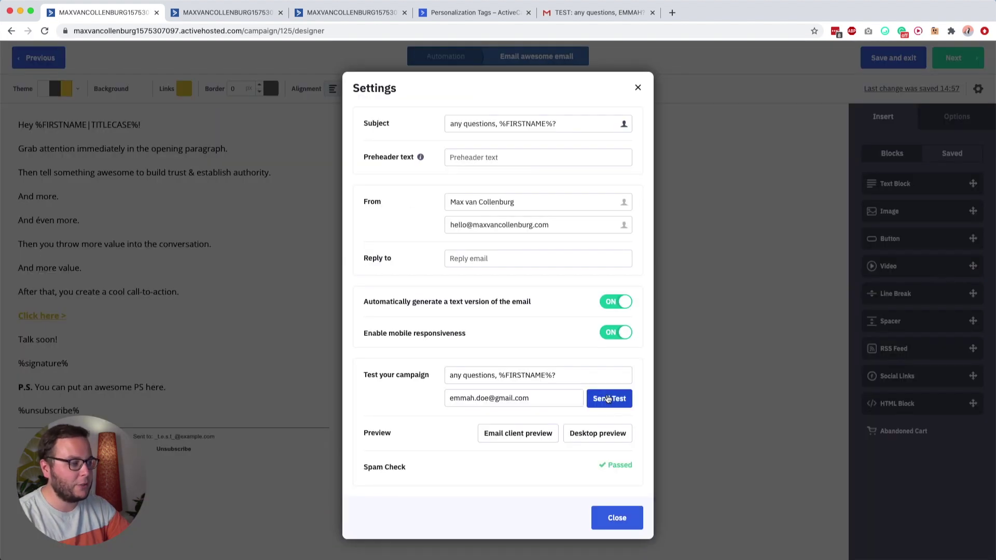
left_click(592, 12)
left_click(217, 109)
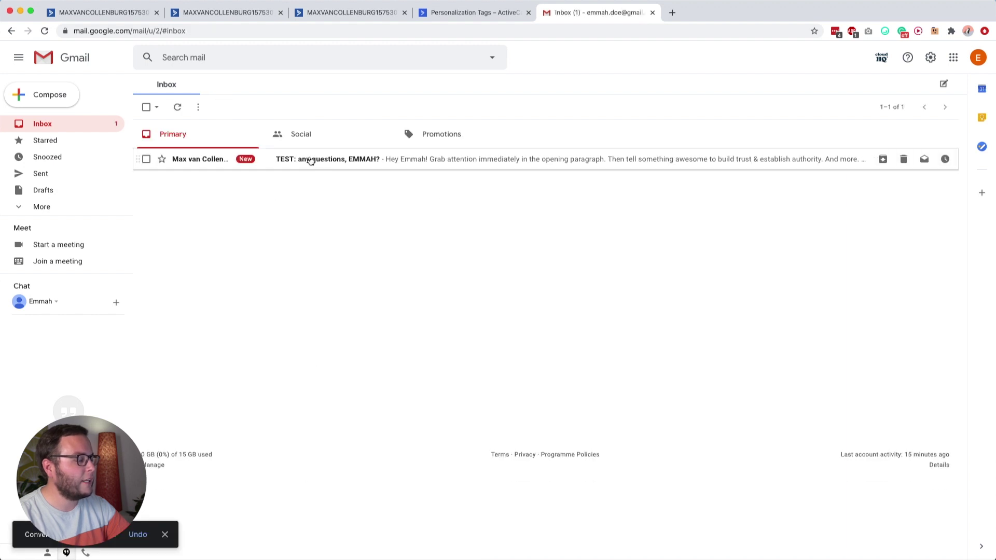
Step: Open the new test and confirm the greeting reads 'Hey Emmah!' while the subject still shows EMMAH
left_click(309, 160)
double_click(216, 139)
left_click_drag(216, 139, 299, 137)
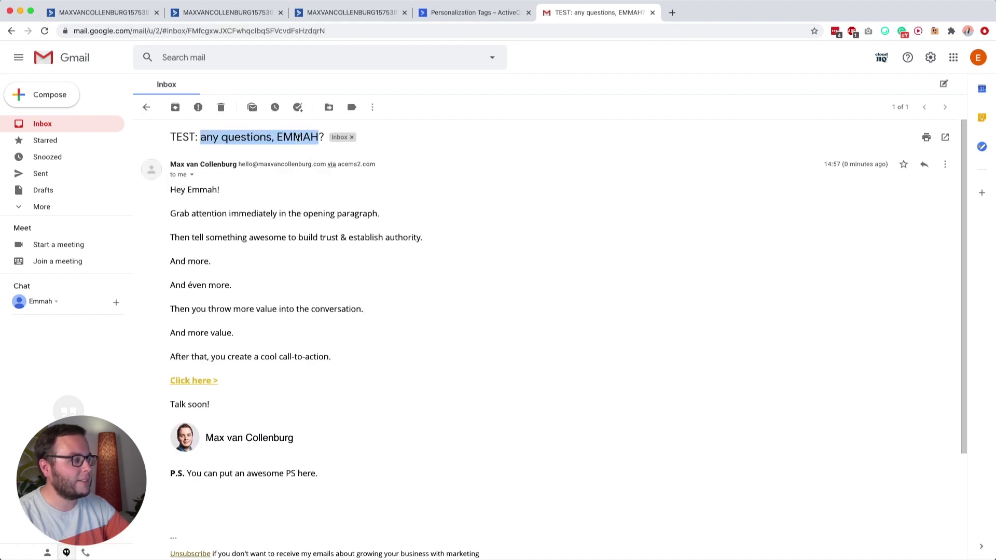
left_click(298, 137)
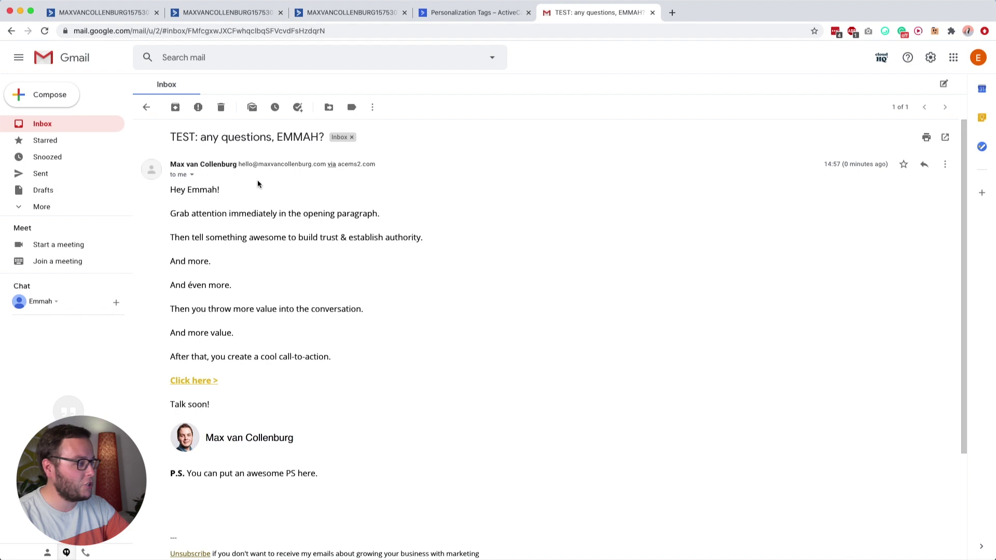
triple_click(179, 190)
left_click(193, 191)
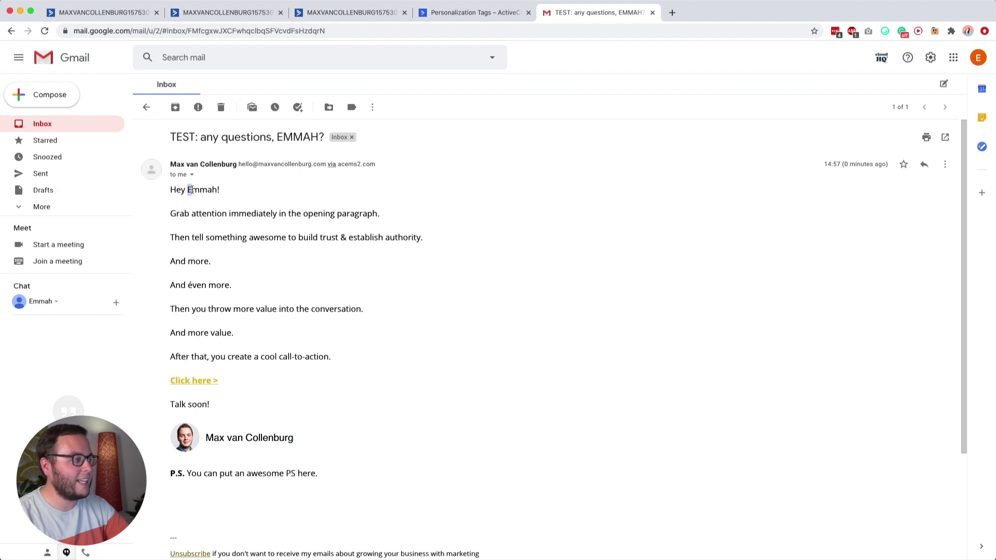
Step: Look up the LOWER modifier in the help article and return to the email designer
left_click(440, 13)
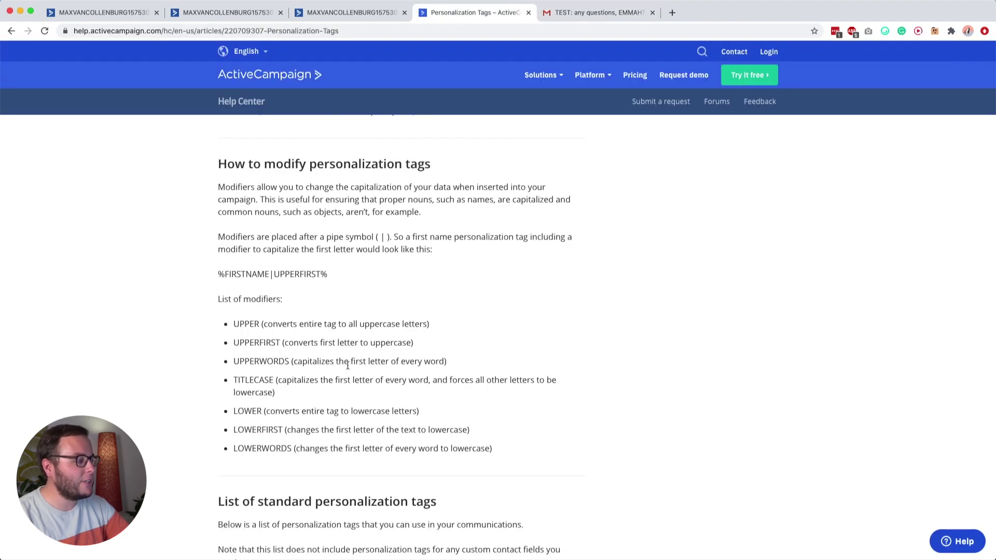
scroll(327, 371, "down", 1)
double_click(250, 385)
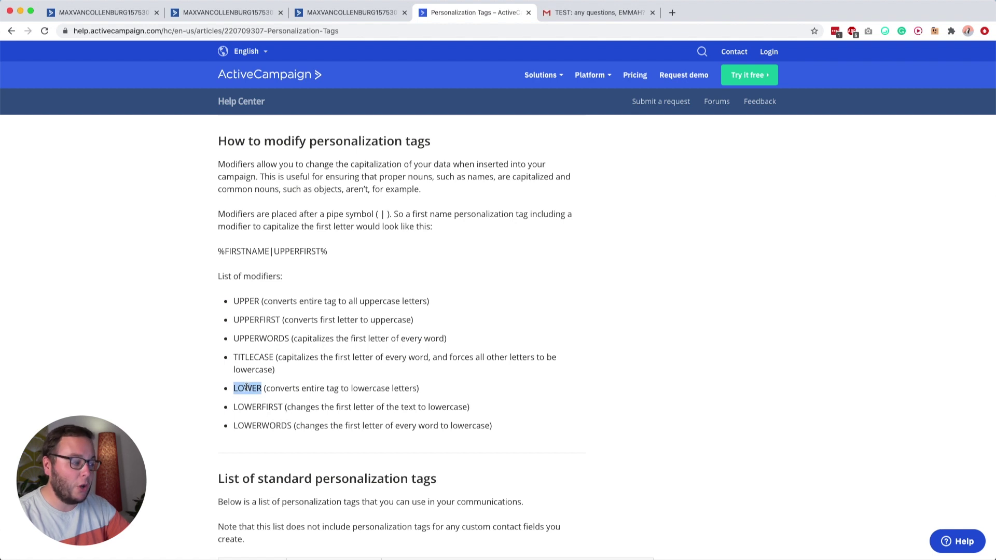
left_click(112, 16)
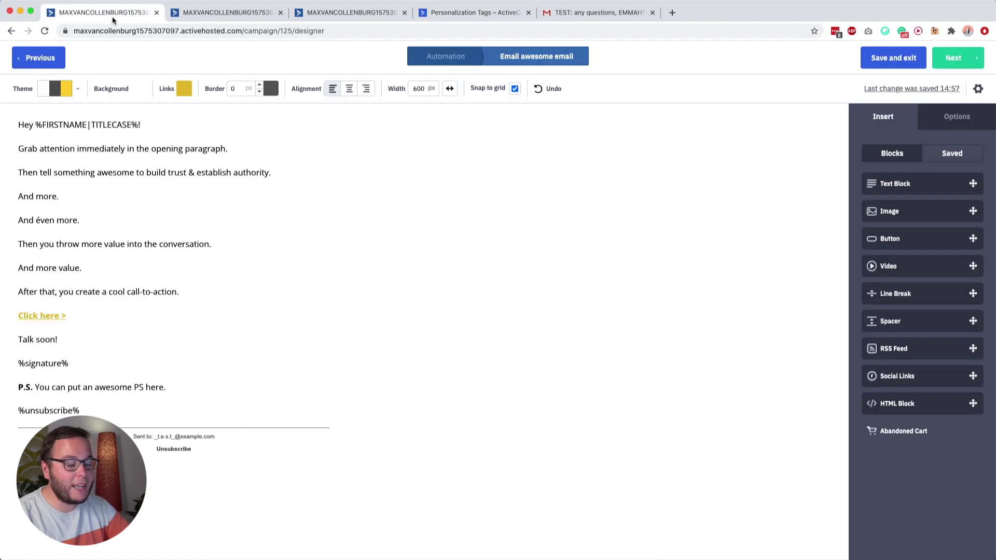
Step: Change the subject's name tag to %FIRSTNAME|LOWER% in the email settings
left_click(978, 89)
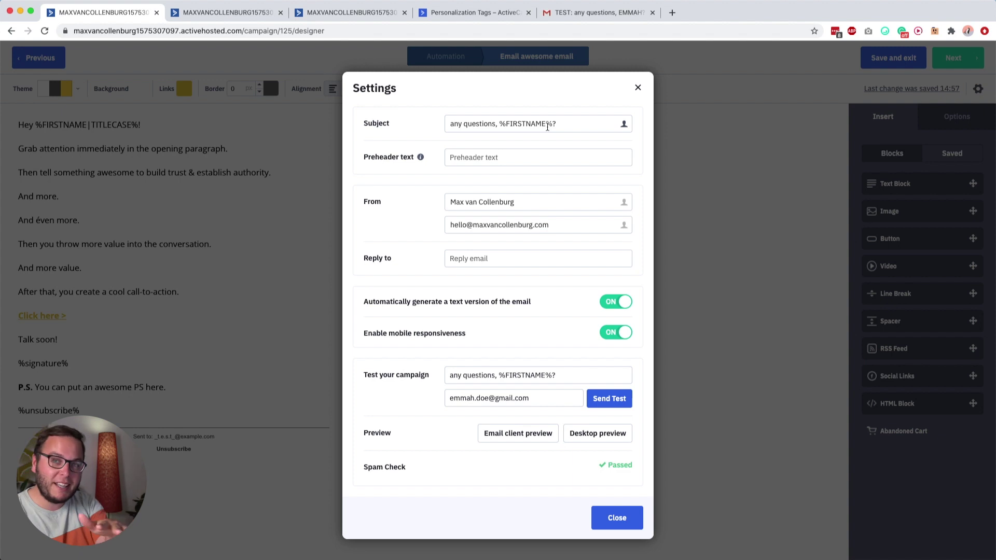
left_click(543, 126)
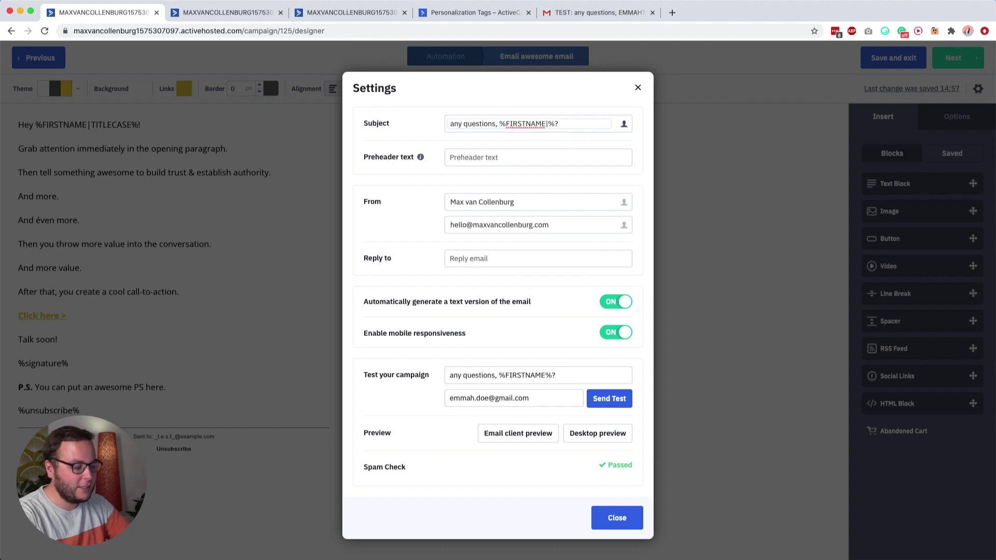
type("LOWER")
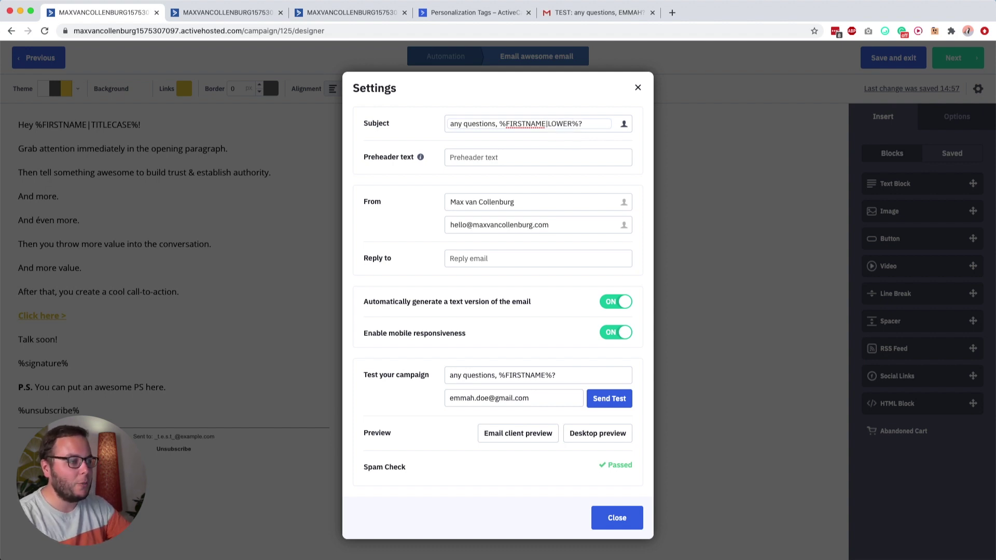
left_click(622, 518)
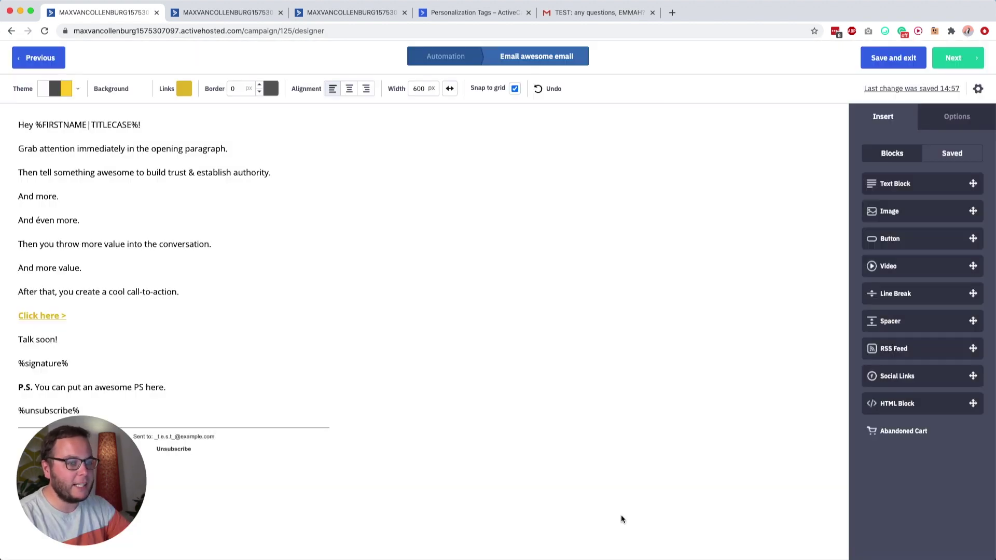
Step: Send another test email and go to the Gmail inbox
left_click(977, 89)
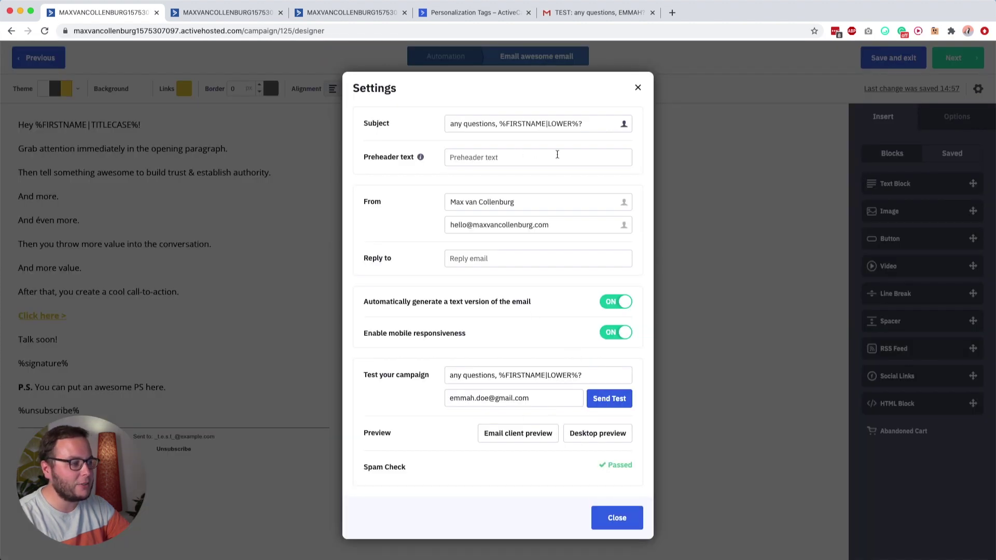
left_click(610, 398)
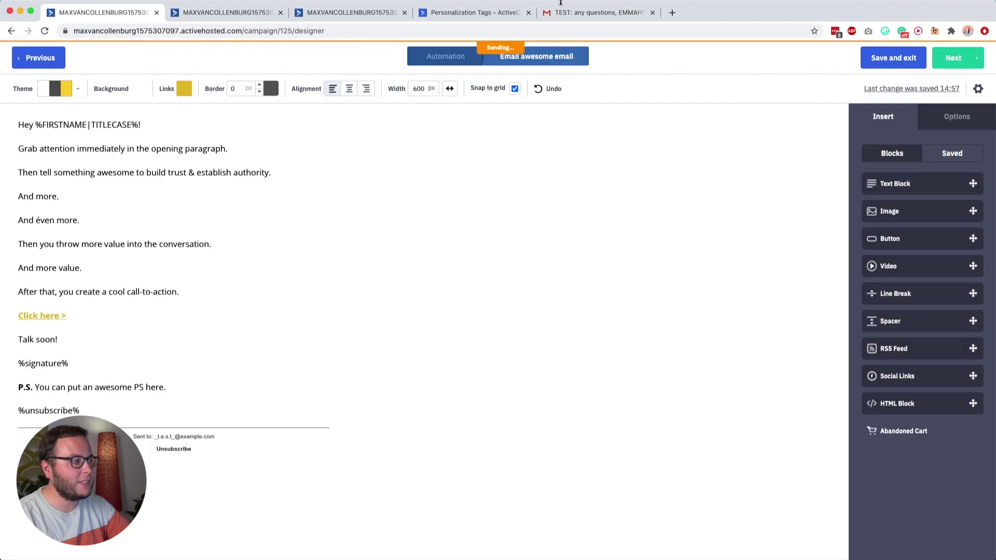
left_click(596, 12)
Step: Delete the old test, then check the new one shows 'any questions, emmah?' and 'Hey Emmah!'
left_click(252, 106)
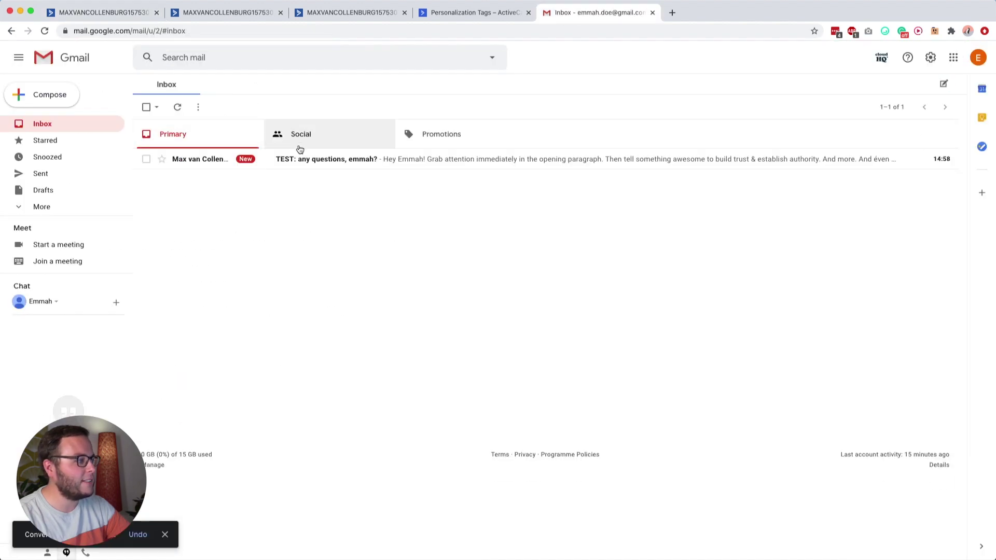
left_click(311, 161)
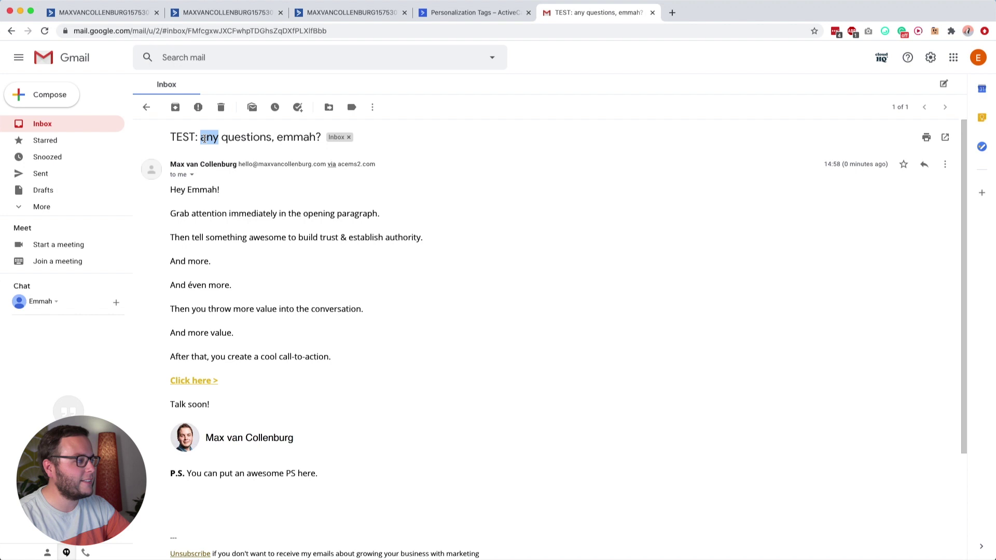
left_click_drag(204, 138, 314, 138)
left_click(279, 139)
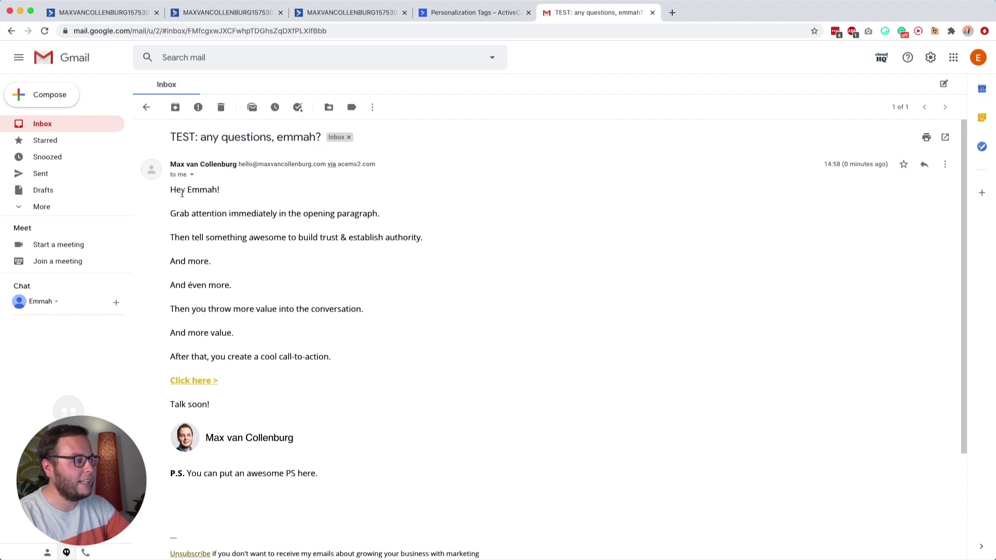
double_click(199, 192)
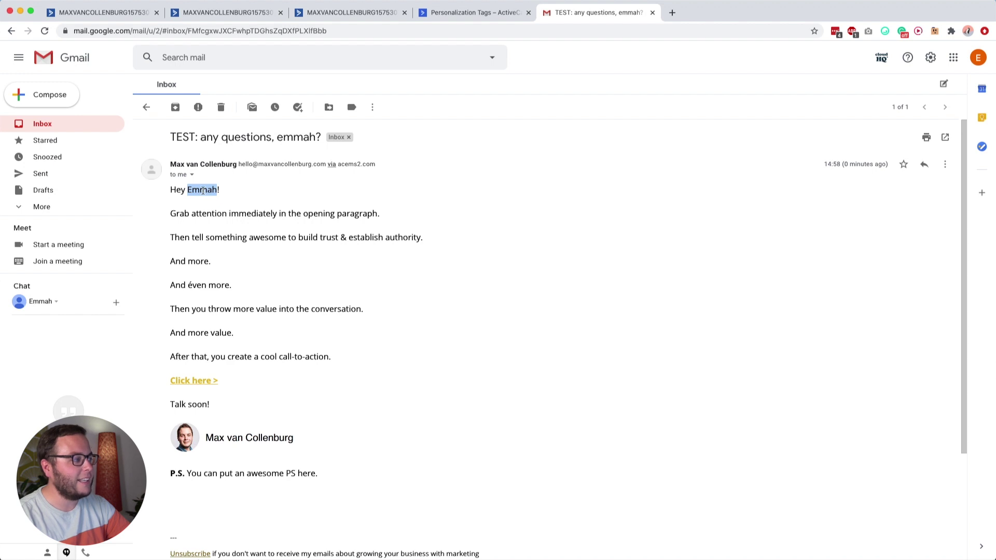